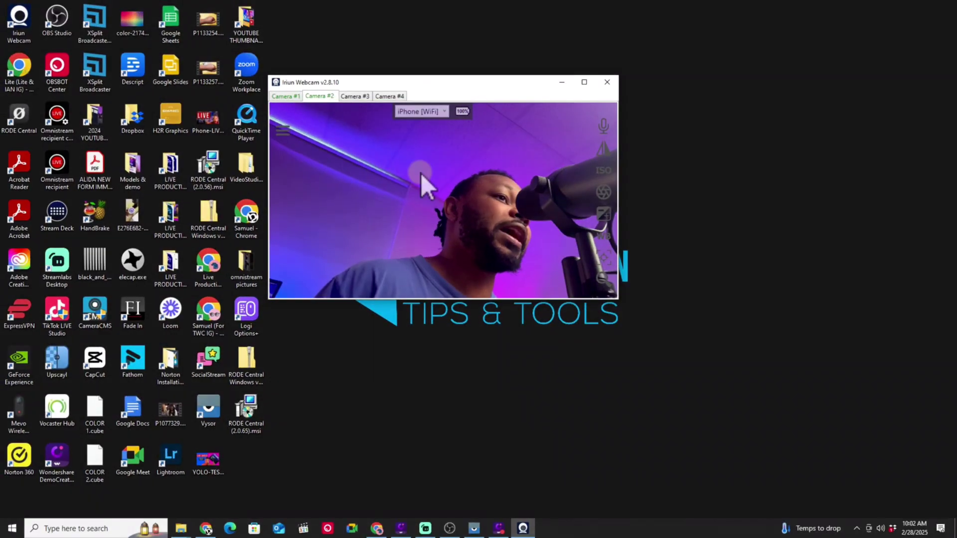
- Remove the Phone Iriun source in OBS Studio, then pick Iriun Webcam as the capture device
left_click(450, 528)
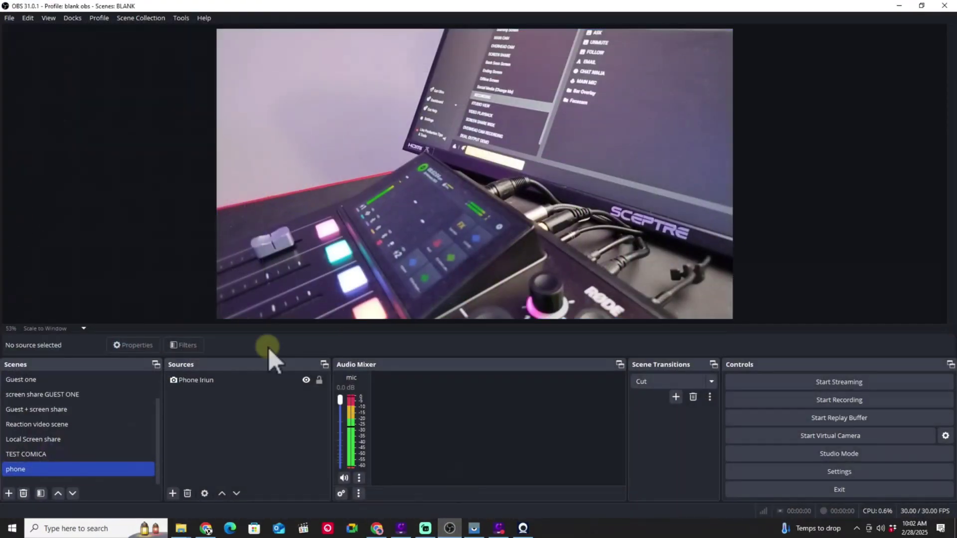
left_click(226, 379)
left_click(232, 517)
left_click(663, 238)
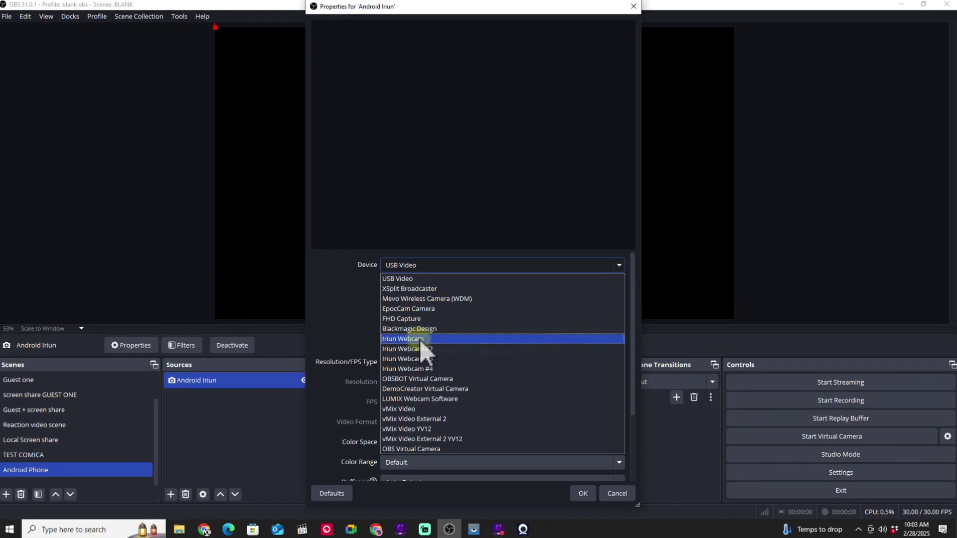
left_click(419, 339)
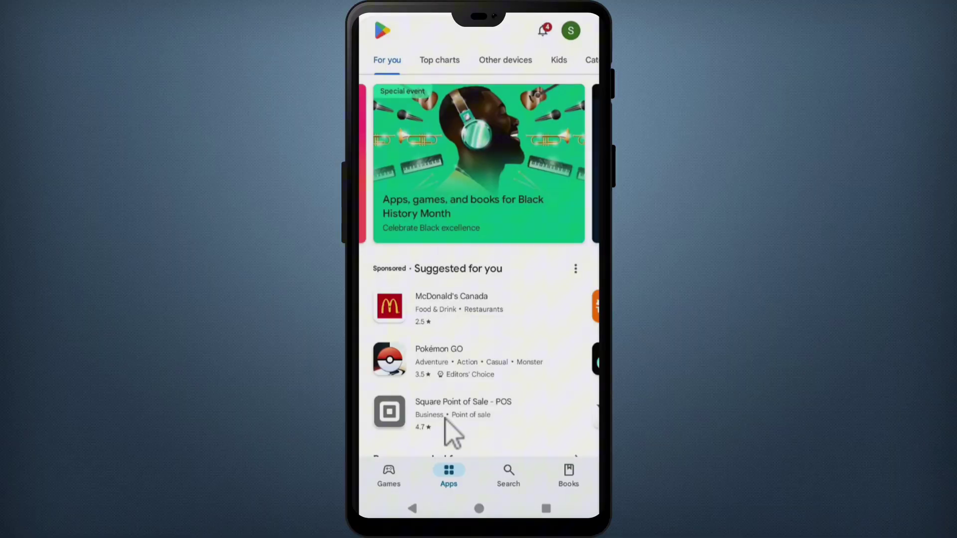
- Search the Play Store for 'iriun 4k webcam for android'
left_click(508, 469)
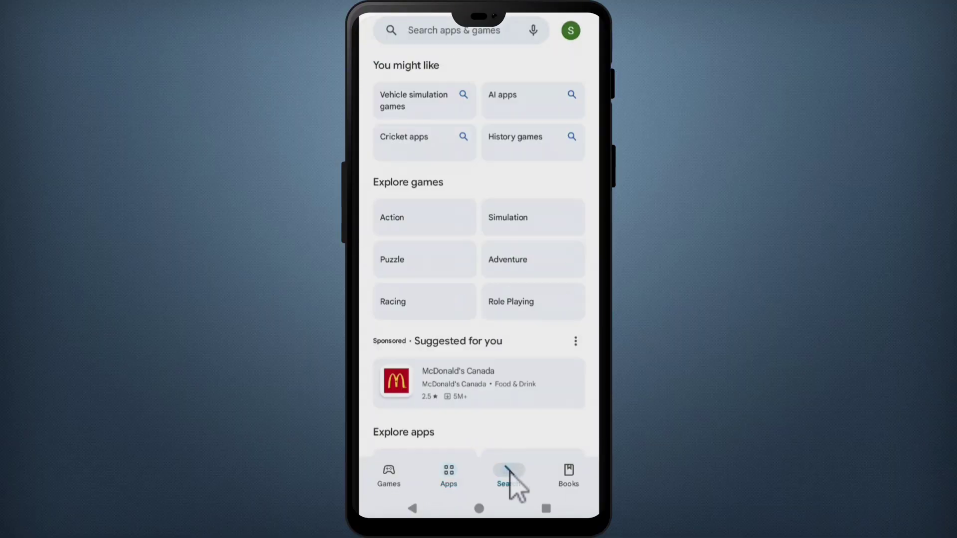
left_click(413, 33)
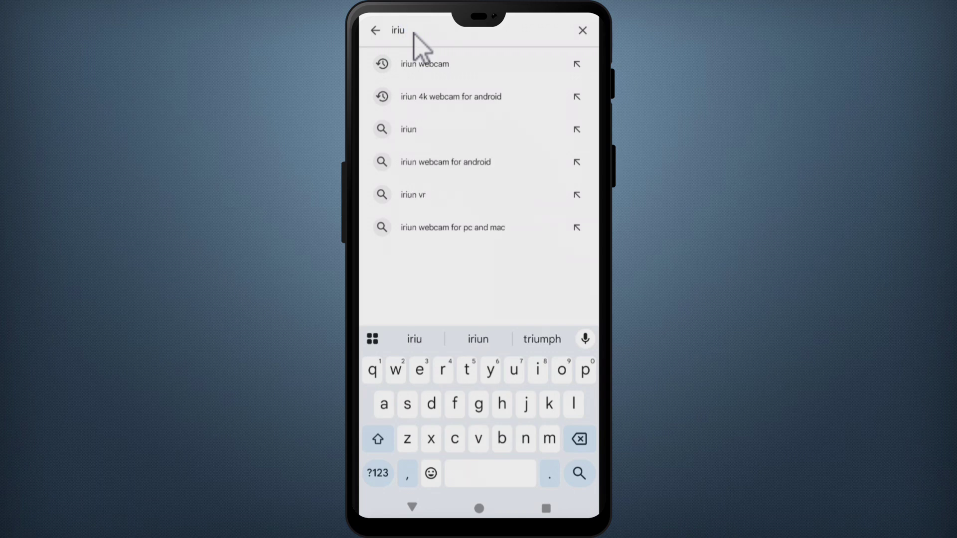
left_click(450, 97)
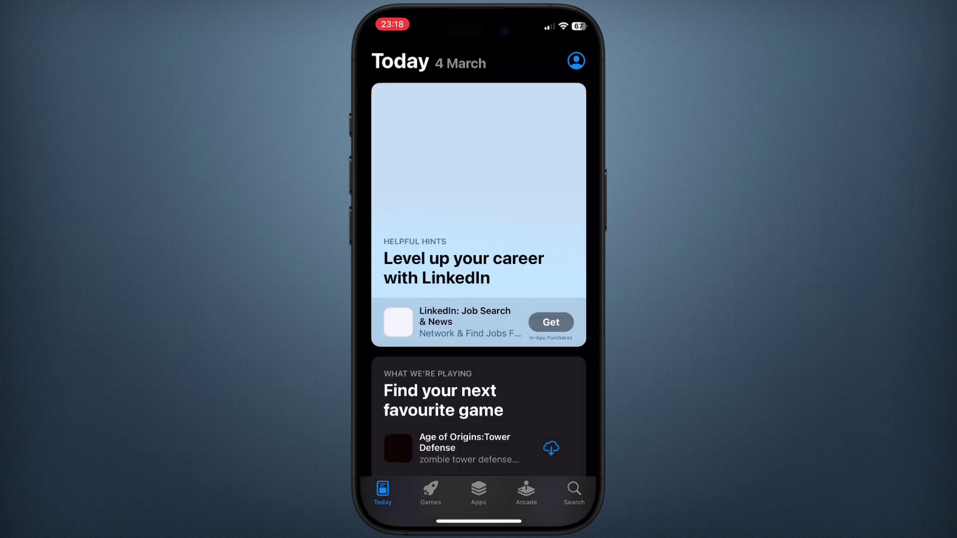
- Search the App Store for 'iriun 4k webcam' and open the Iriun Webcam for PC and Mac page
left_click(459, 56)
type("ir")
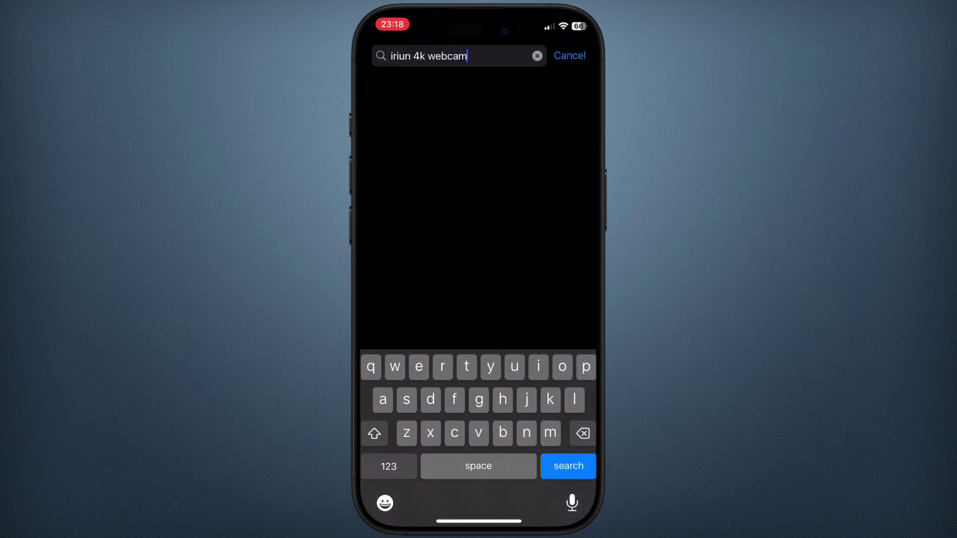
type("iun 4k webcam")
key("Return")
scroll(478, 269, "down", 5)
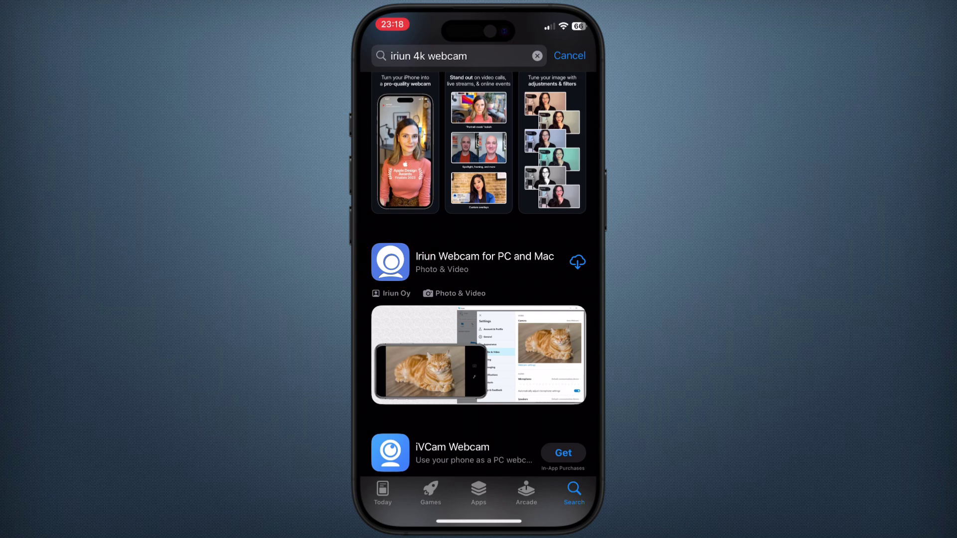
left_click(484, 261)
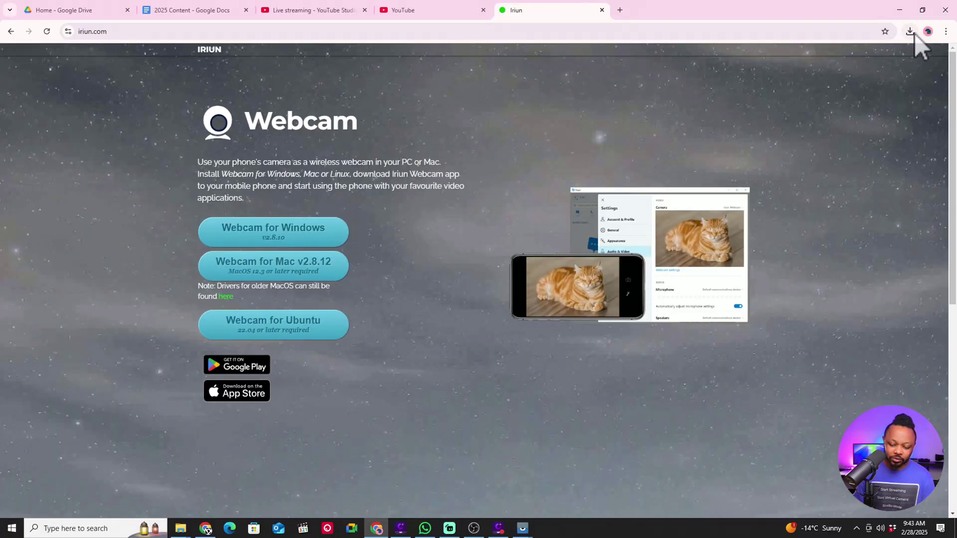
- Run IriunWebcam-2.8.10.exe from Chrome's recent downloads
left_click(910, 32)
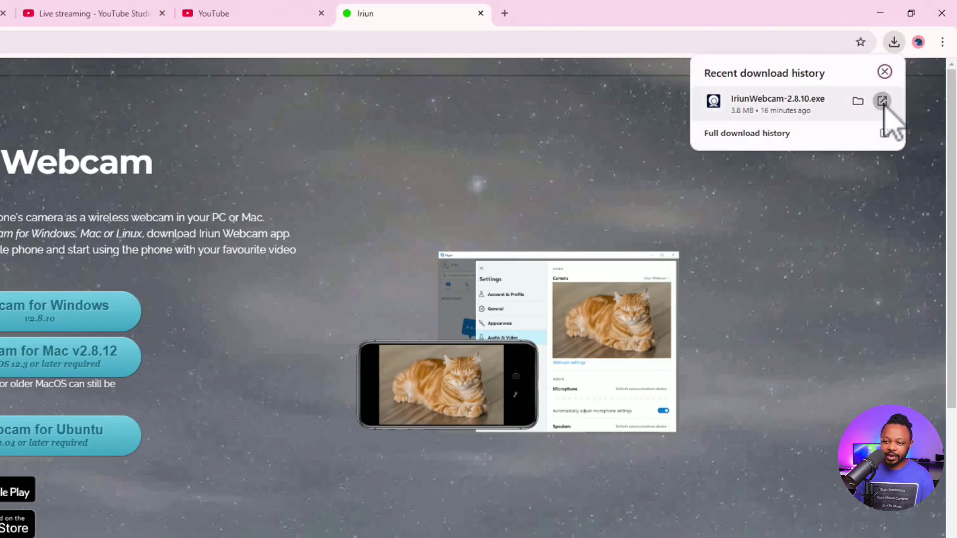
left_click(882, 102)
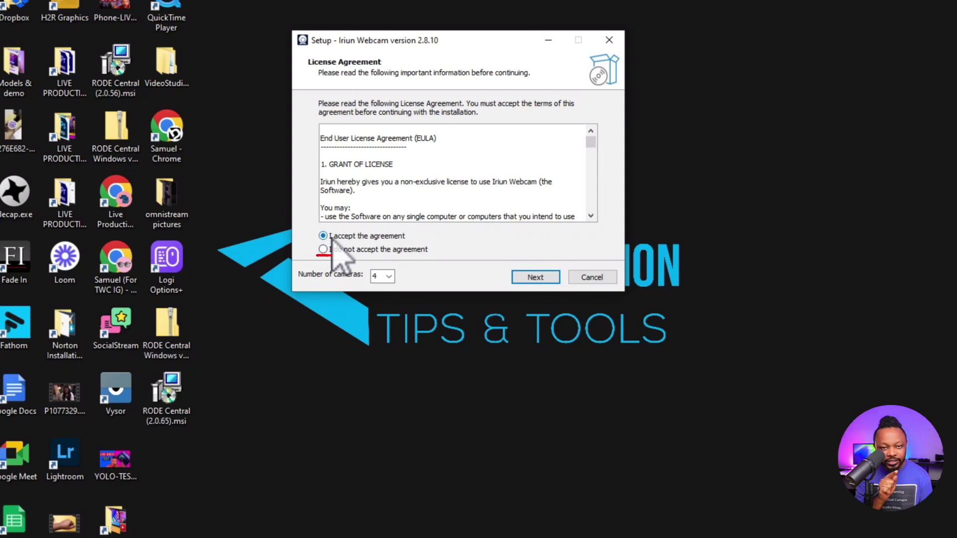
- Review the setup's Number of cameras setting, keeping it at 4
left_click(376, 276)
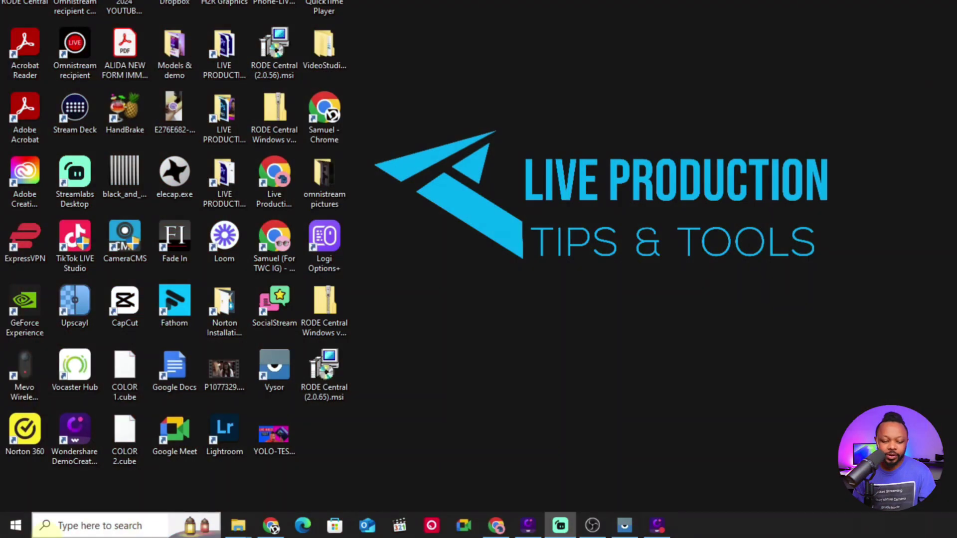
- Launch Iriun Webcam from Windows search and move its window to the right
left_click(62, 527)
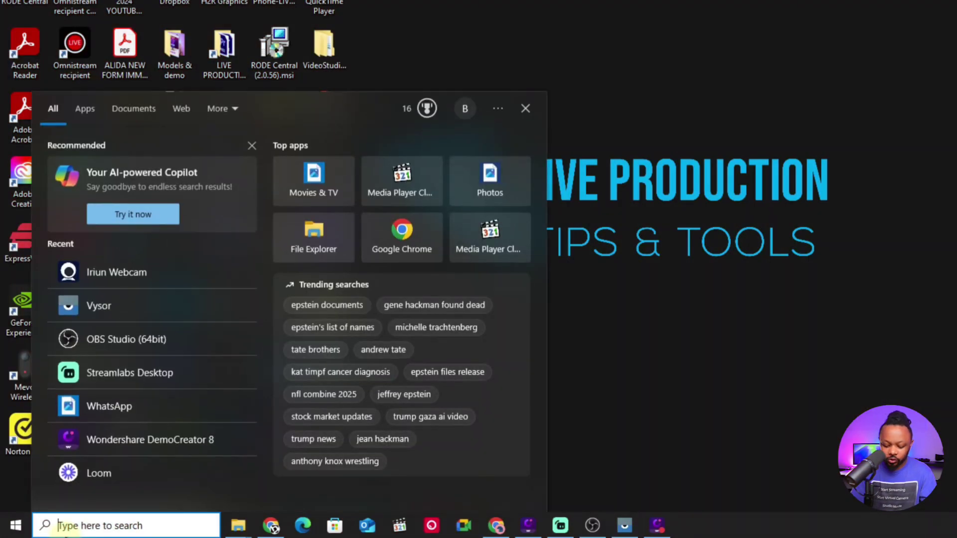
type("i")
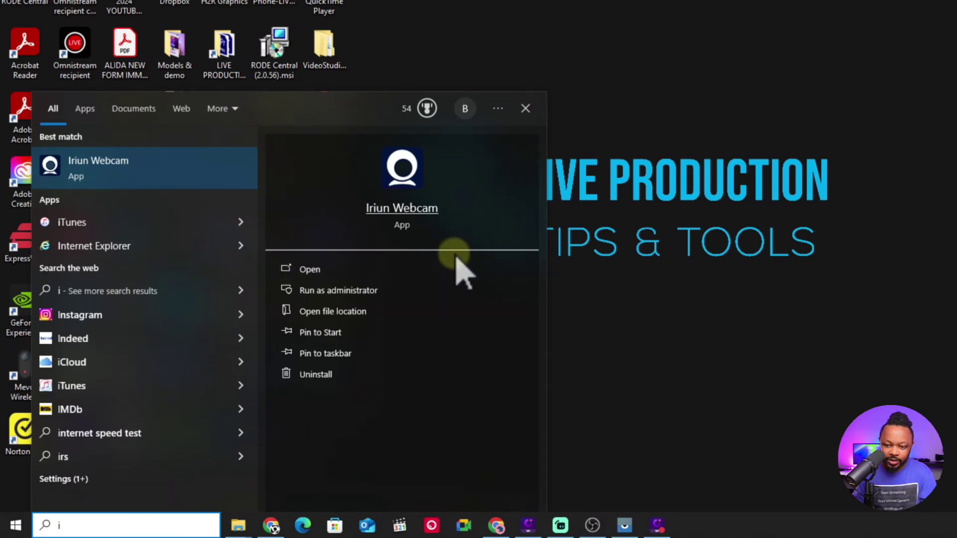
left_click(401, 168)
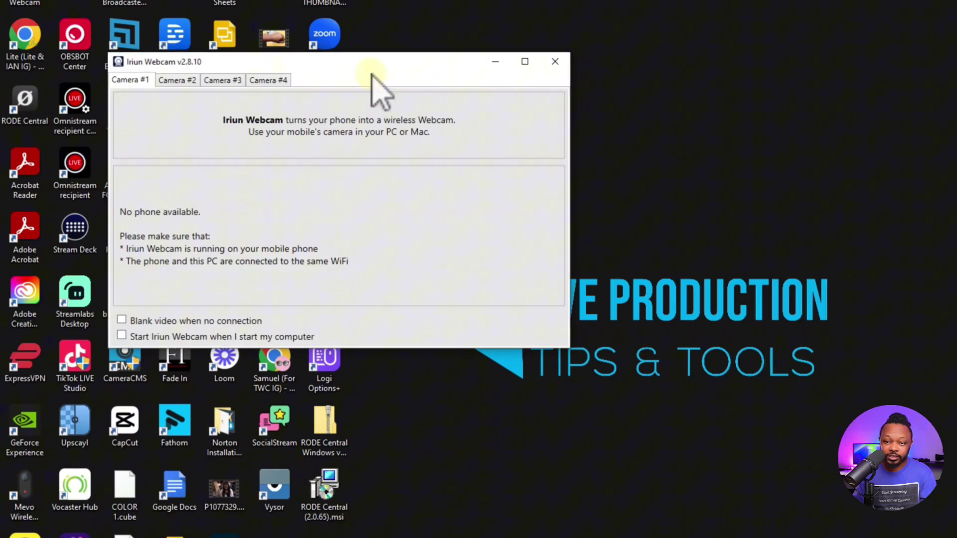
left_click_drag(371, 75, 618, 62)
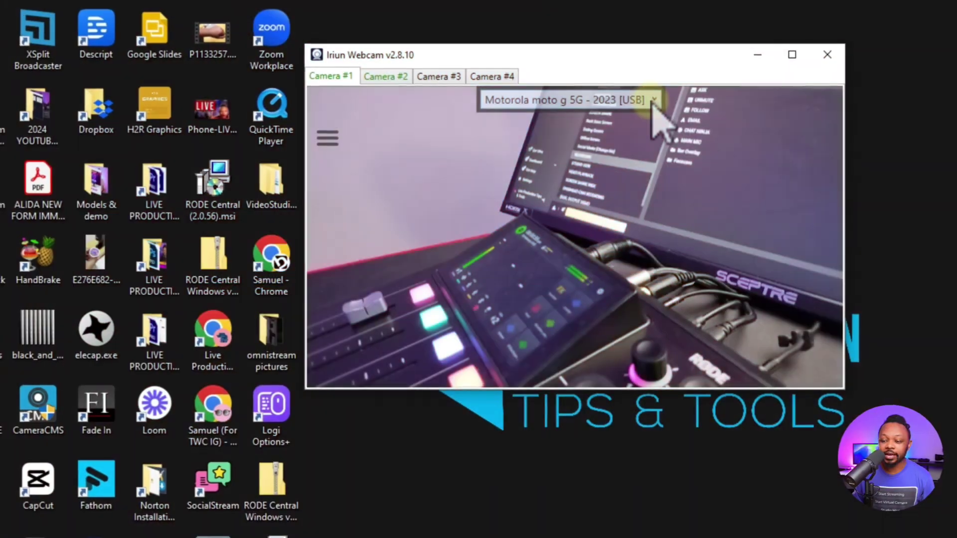
- Choose 1920 x 1080 as Camera #1's video format, then view the Camera #2 iPhone feed
left_click(335, 137)
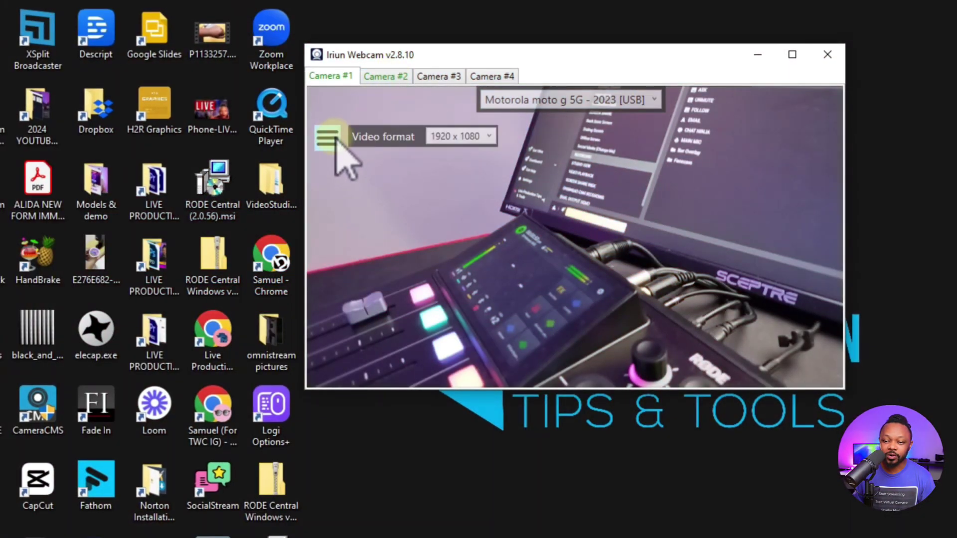
left_click(460, 136)
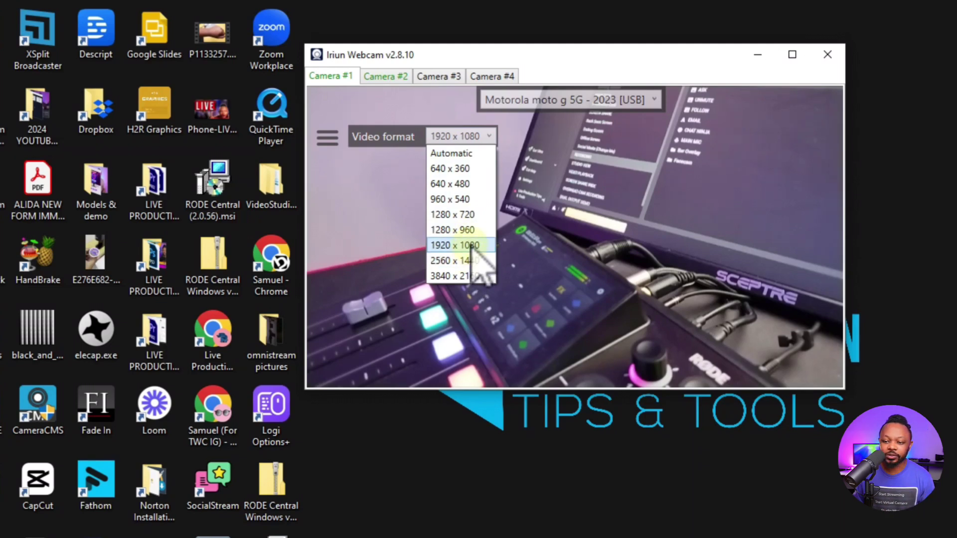
left_click(456, 245)
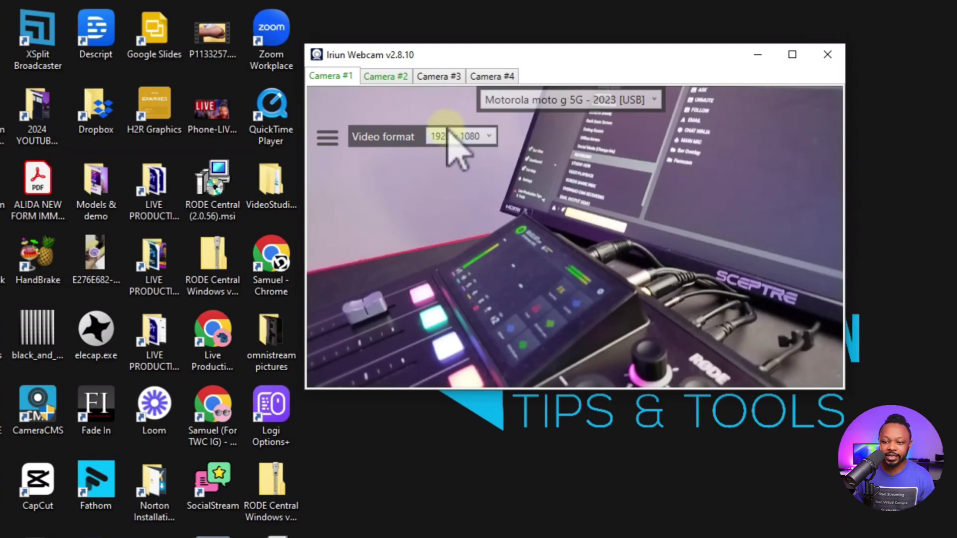
left_click(383, 77)
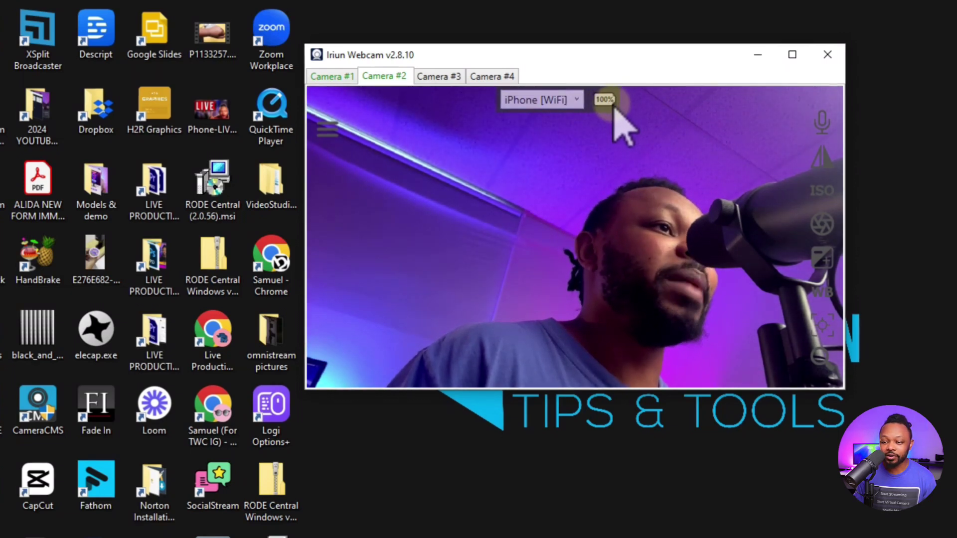
left_click(578, 102)
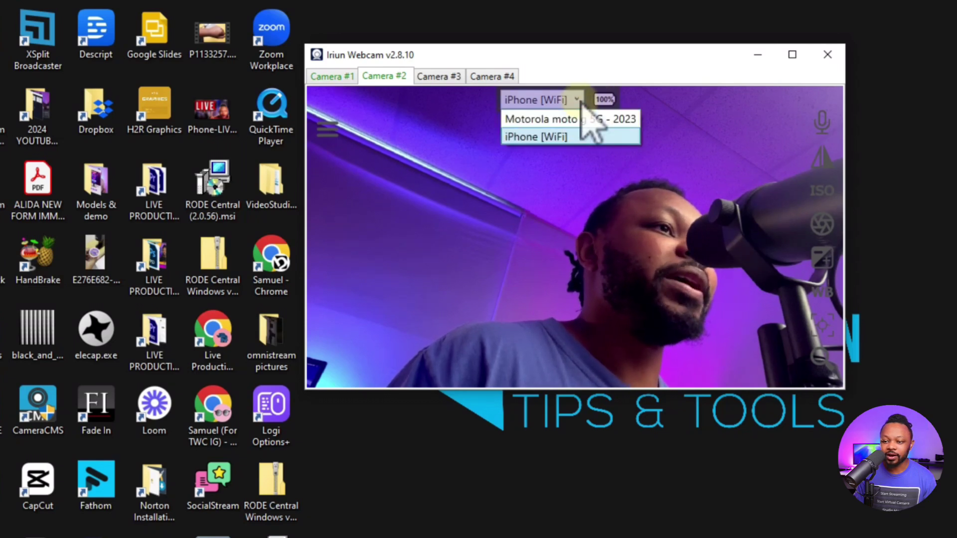
left_click(582, 99)
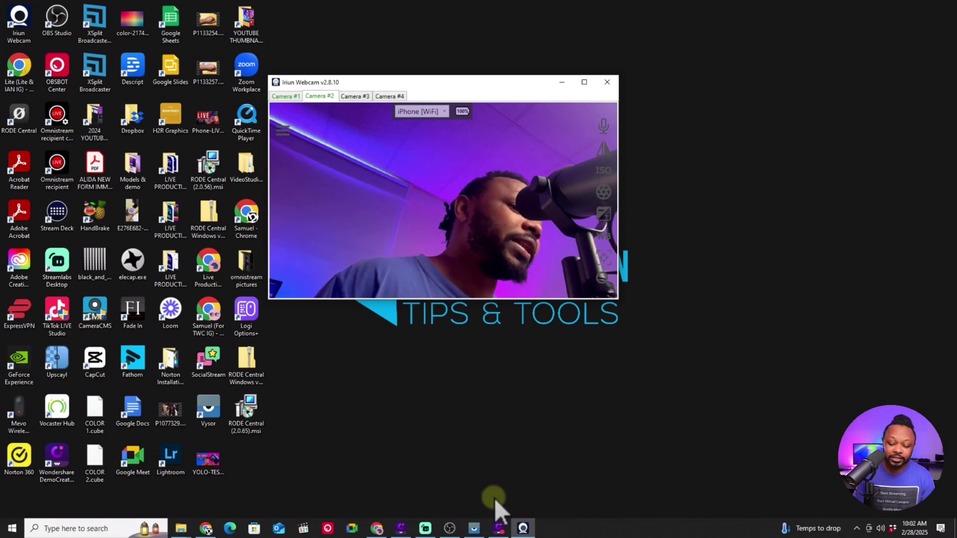
- Remove the Phone Iriun source from the phone scene in OBS Studio
left_click(449, 528)
left_click(217, 382)
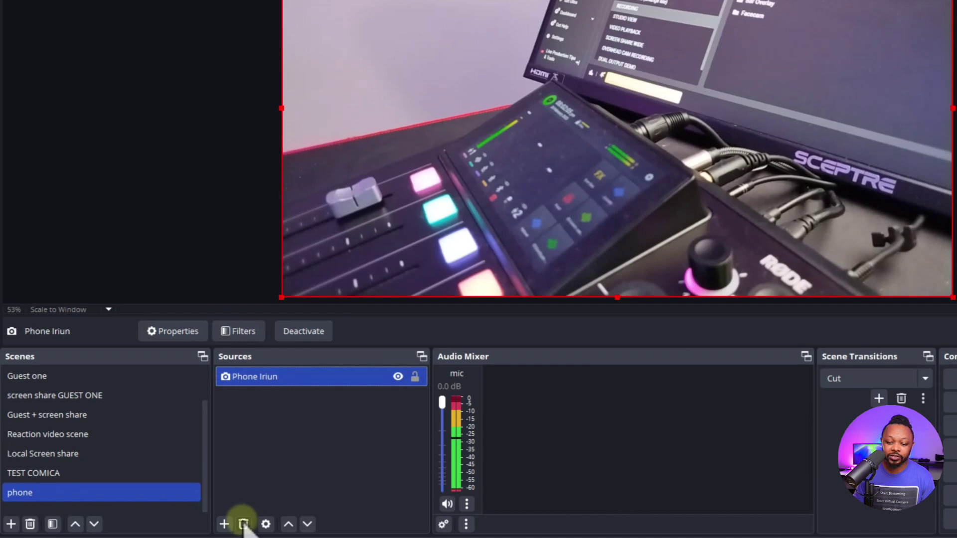
left_click(244, 523)
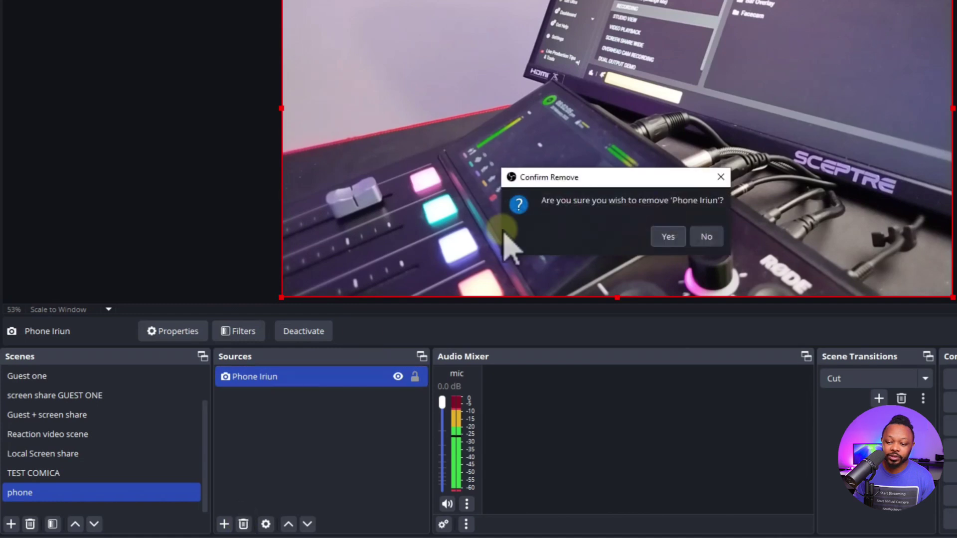
left_click(652, 233)
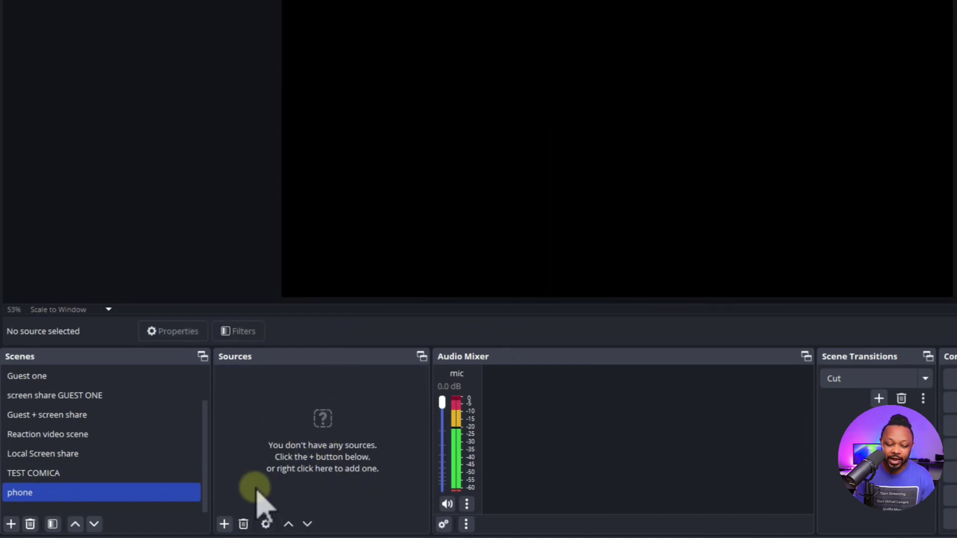
- Rename the phone scene to 'Android Phone'
right_click(46, 492)
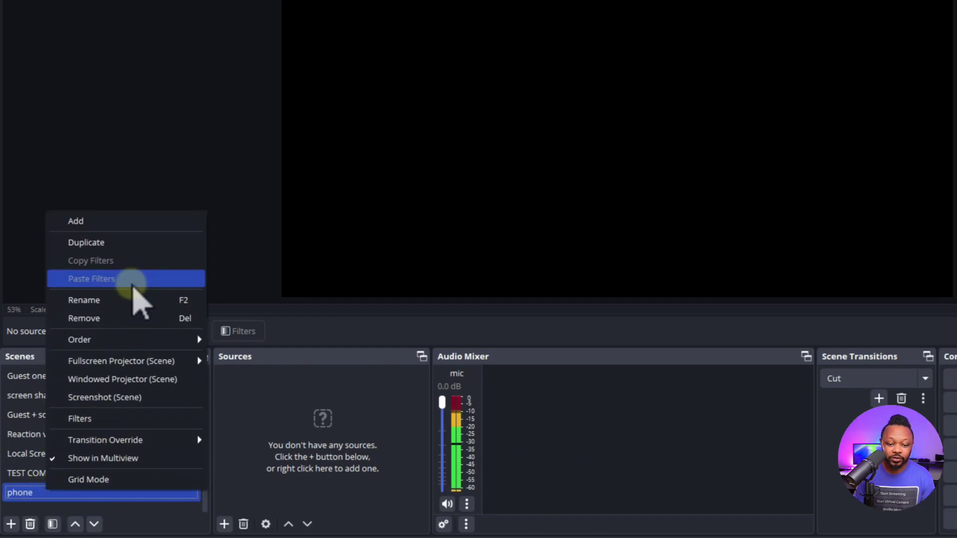
left_click(116, 300)
right_click(43, 498)
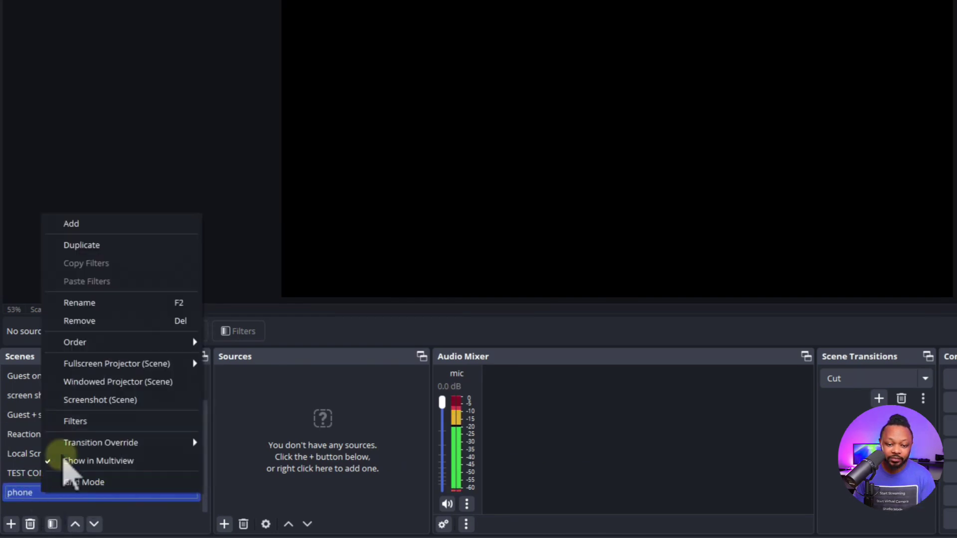
left_click(97, 301)
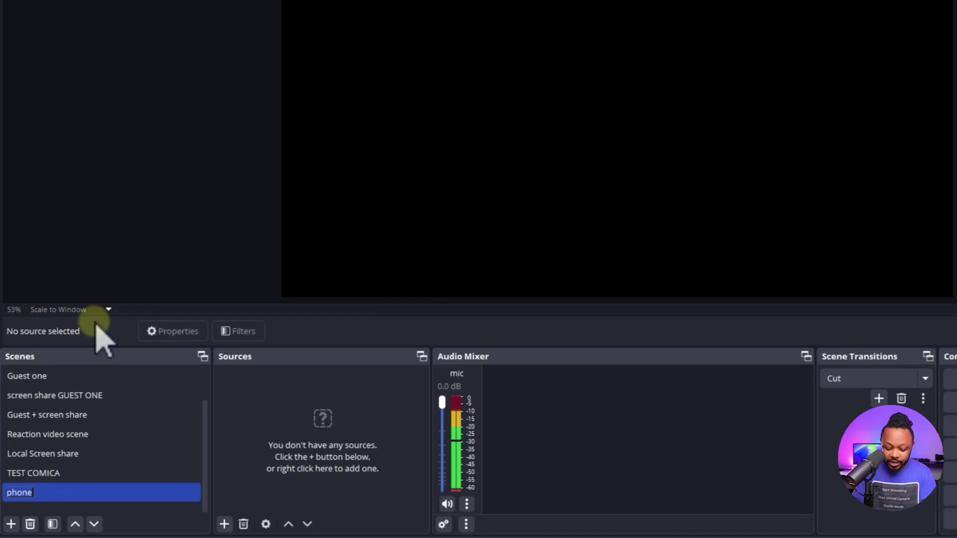
type("Android Ph")
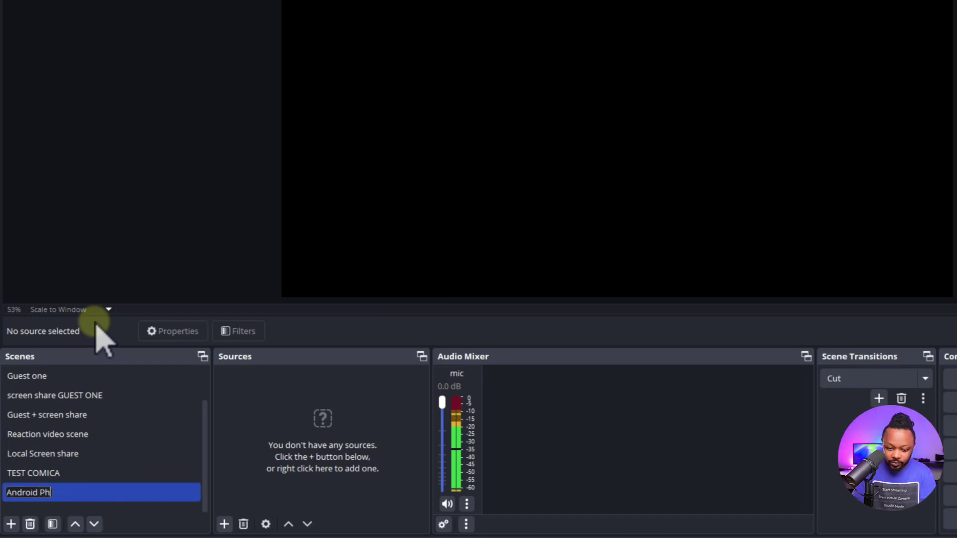
type("one")
key("Return")
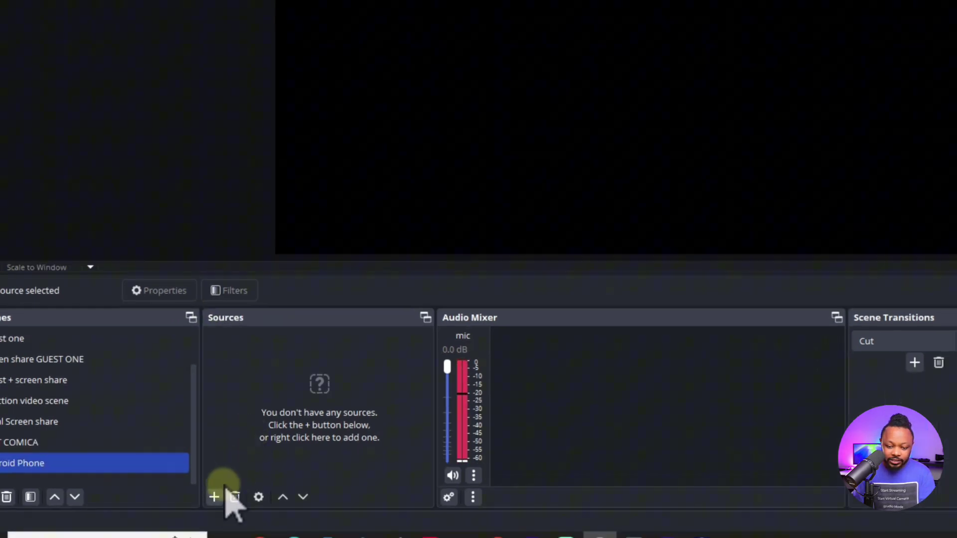
- Add a Video Capture Device source named 'Android Iriun'
left_click(216, 496)
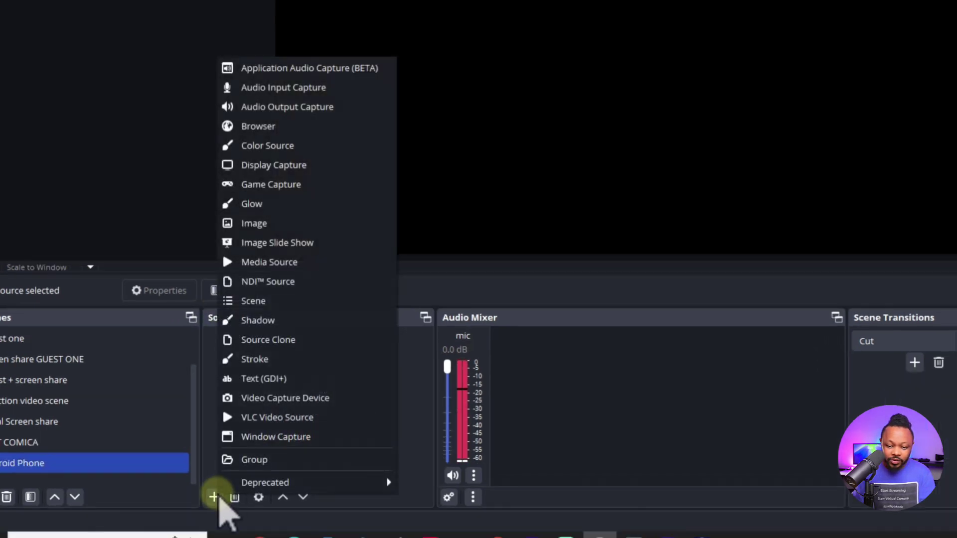
left_click(266, 404)
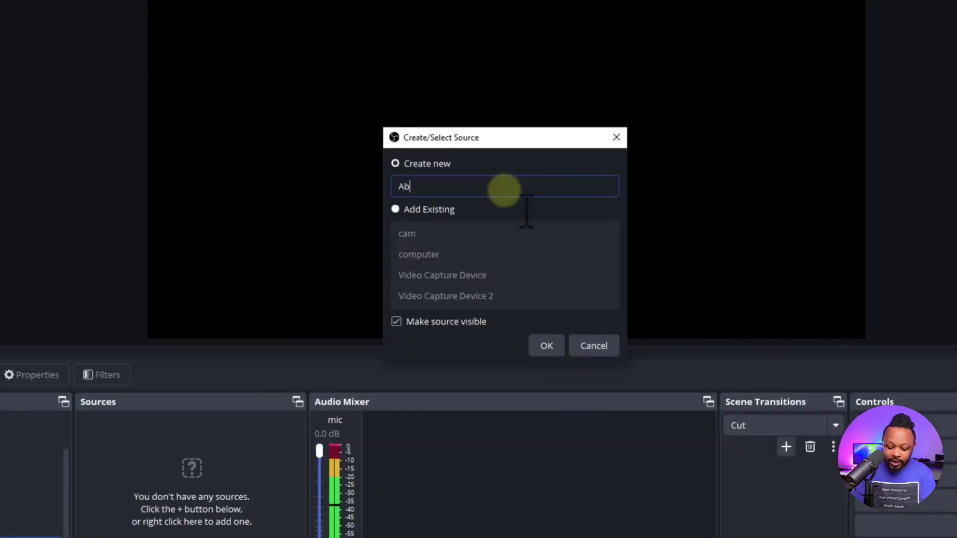
type("Android Iriun")
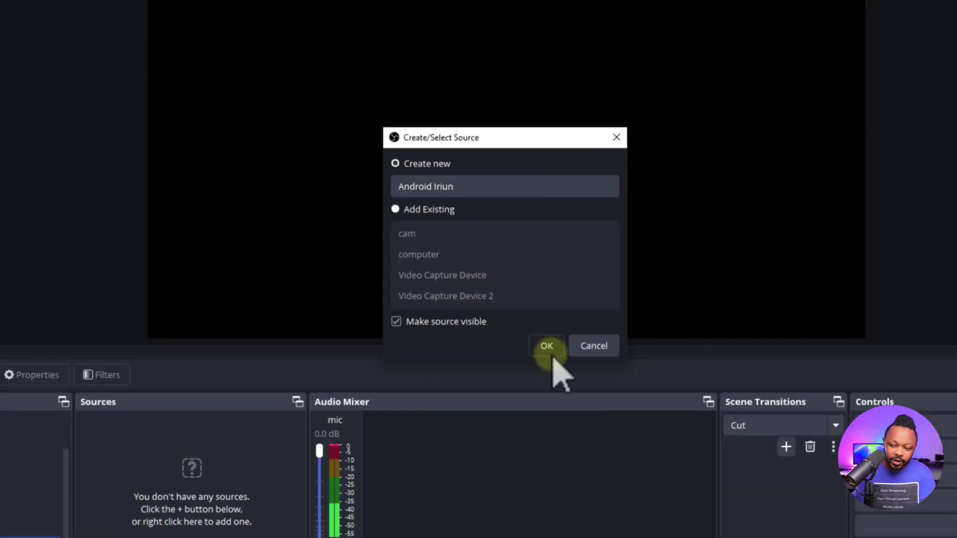
left_click(546, 348)
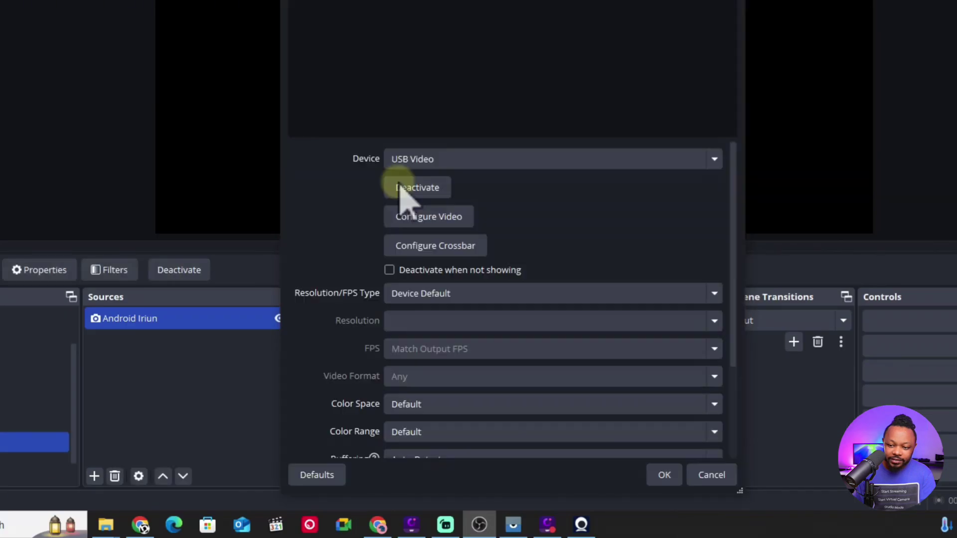
left_click(416, 165)
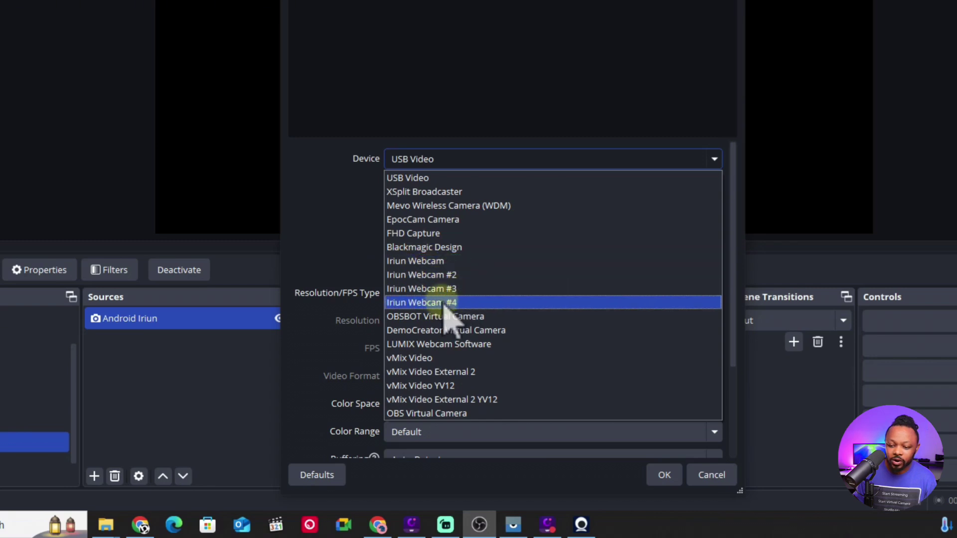
left_click(439, 263)
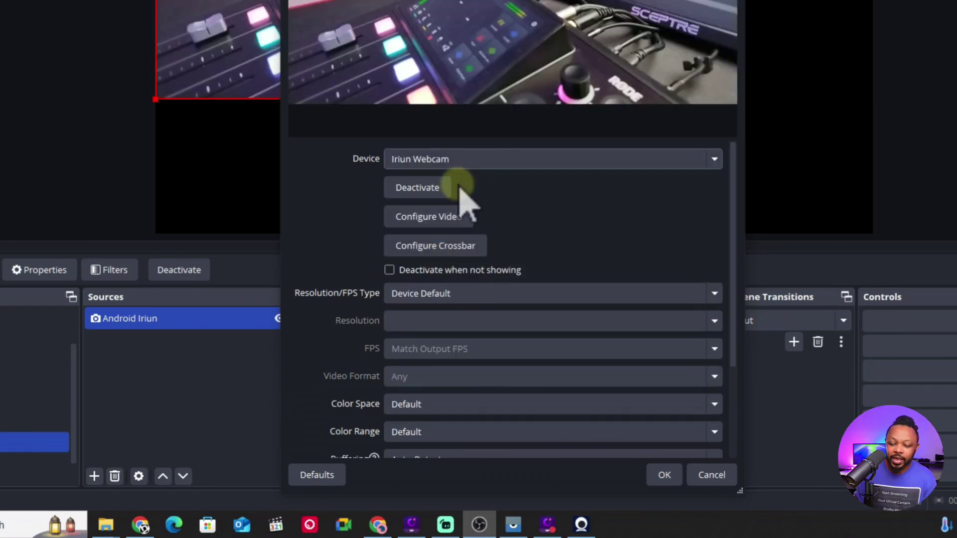
left_click(418, 295)
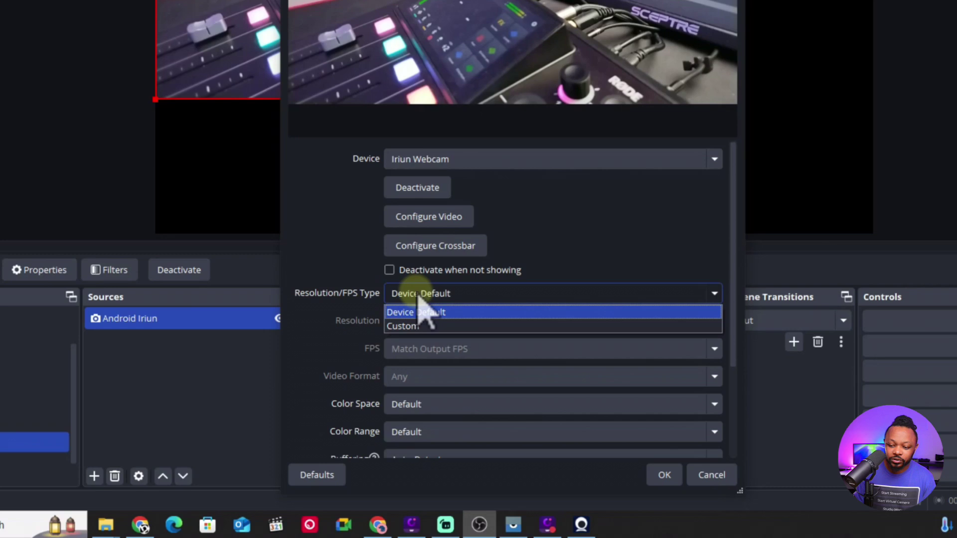
left_click(417, 327)
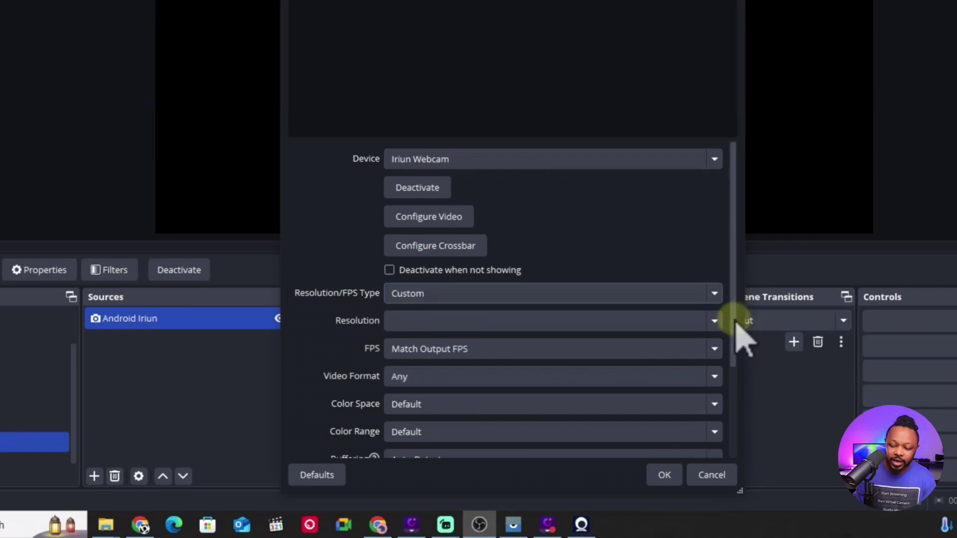
left_click(715, 321)
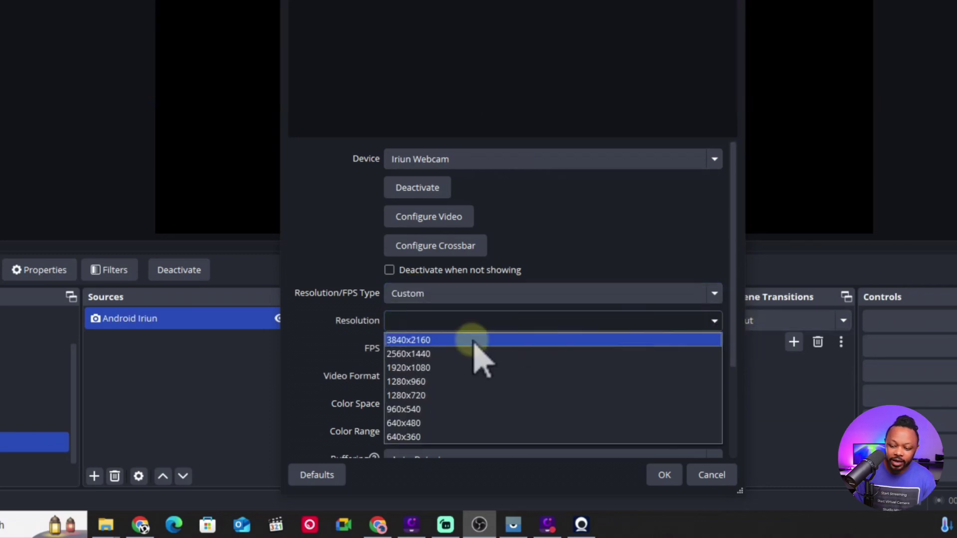
left_click(429, 369)
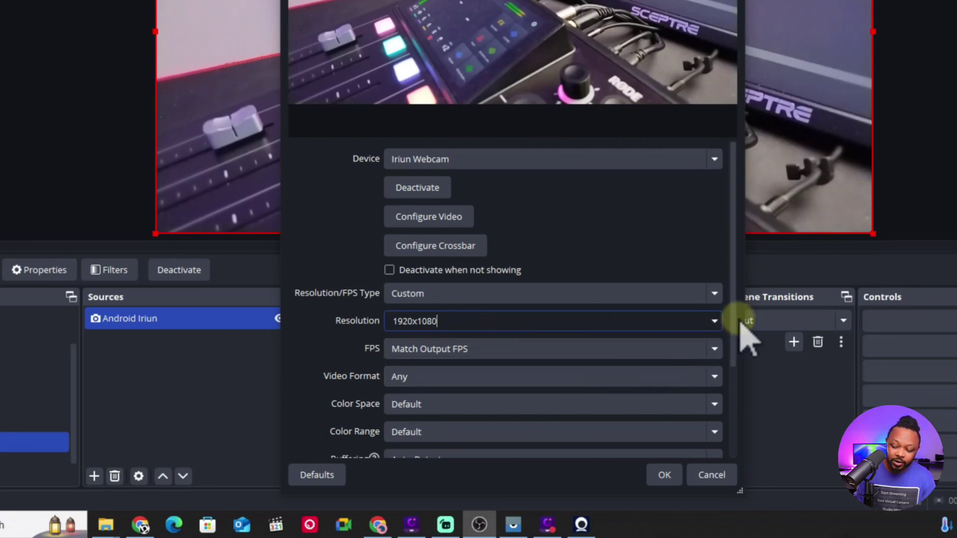
scroll(737, 344, "down", 5)
left_click(664, 474)
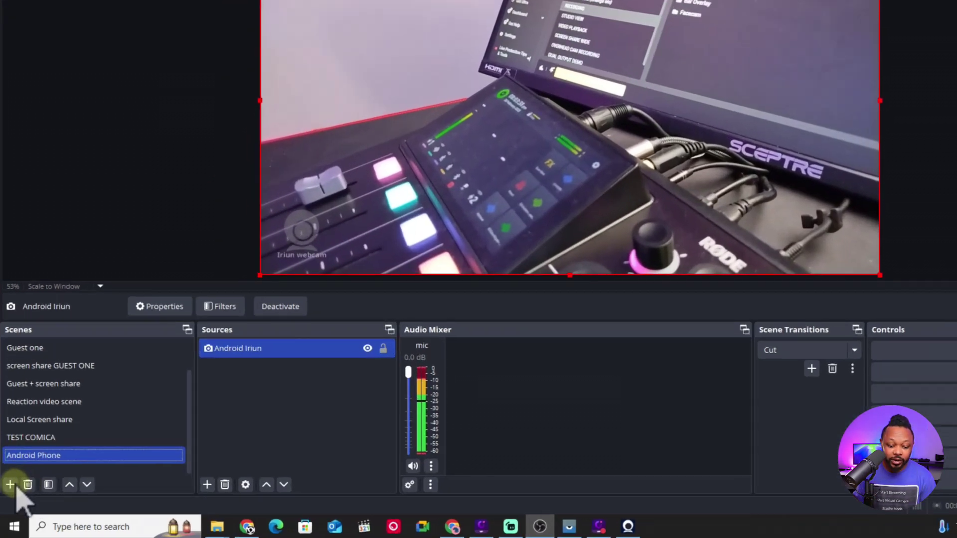
- Add an 'IPhone' scene containing a Video Capture Device source named 'Iphone Iriun'
left_click(9, 493)
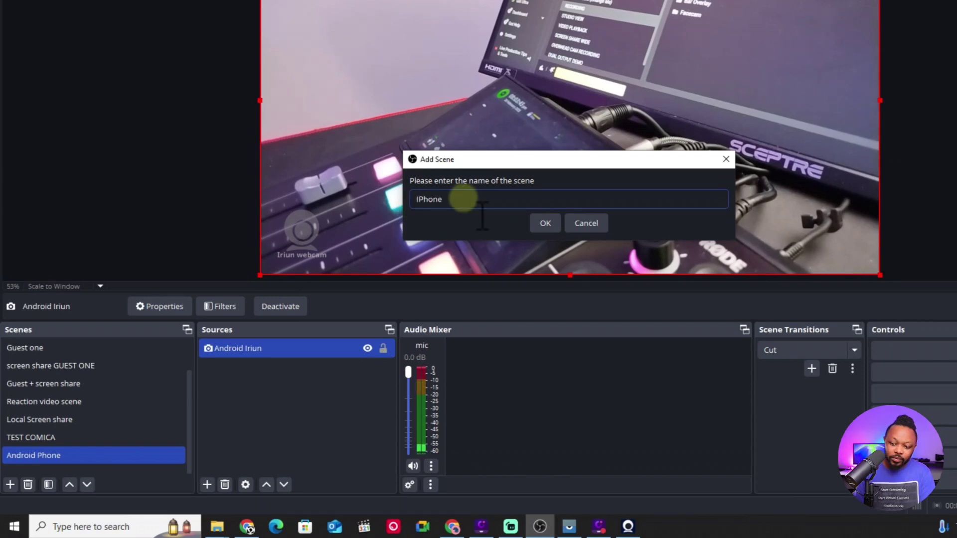
left_click(535, 230)
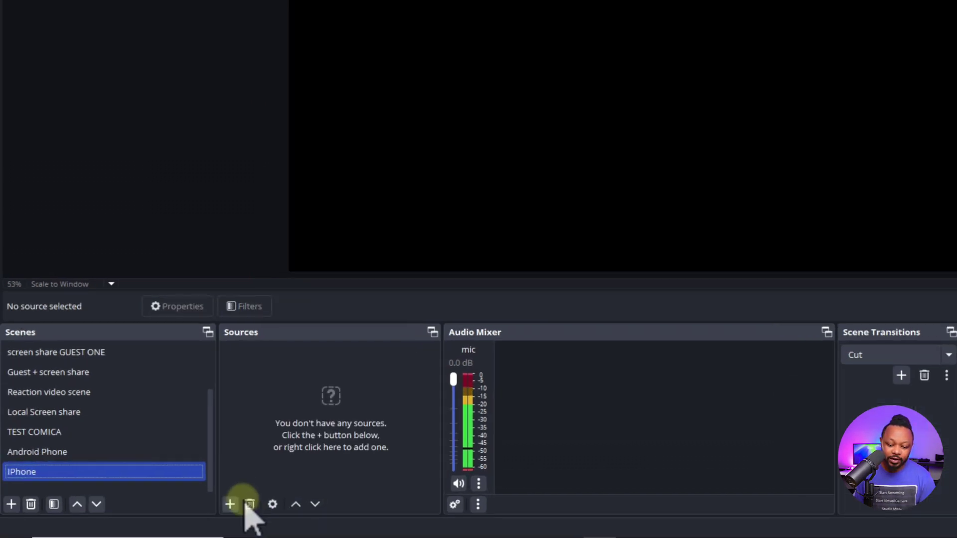
left_click(207, 485)
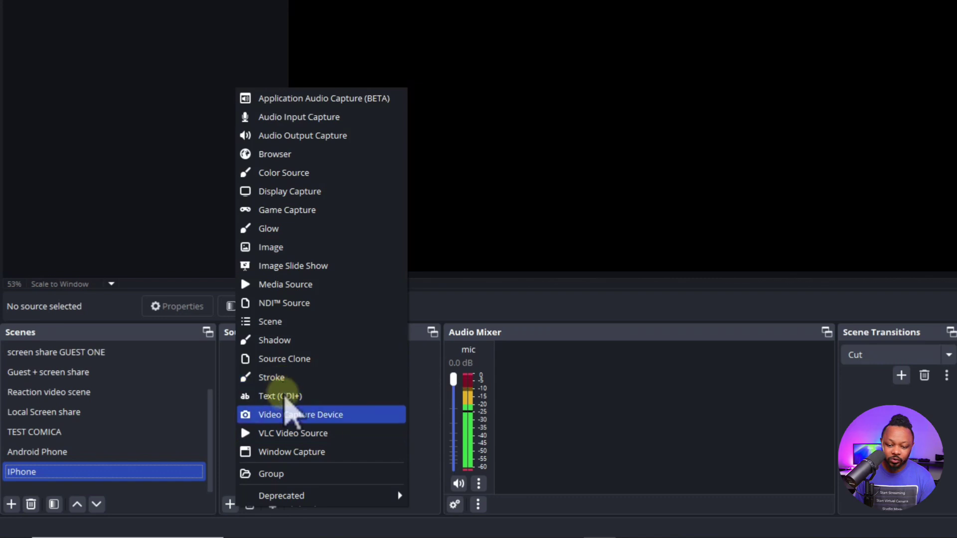
left_click(289, 419)
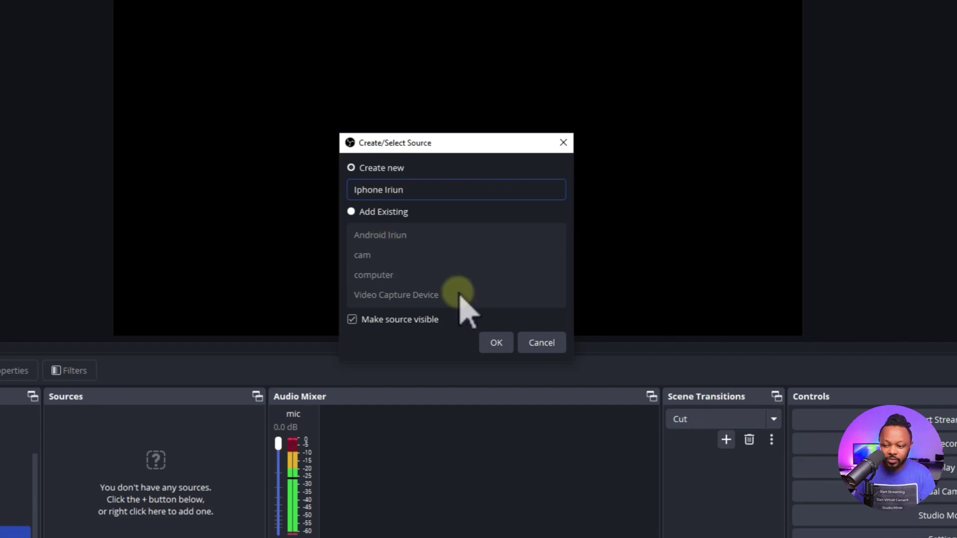
key("Return")
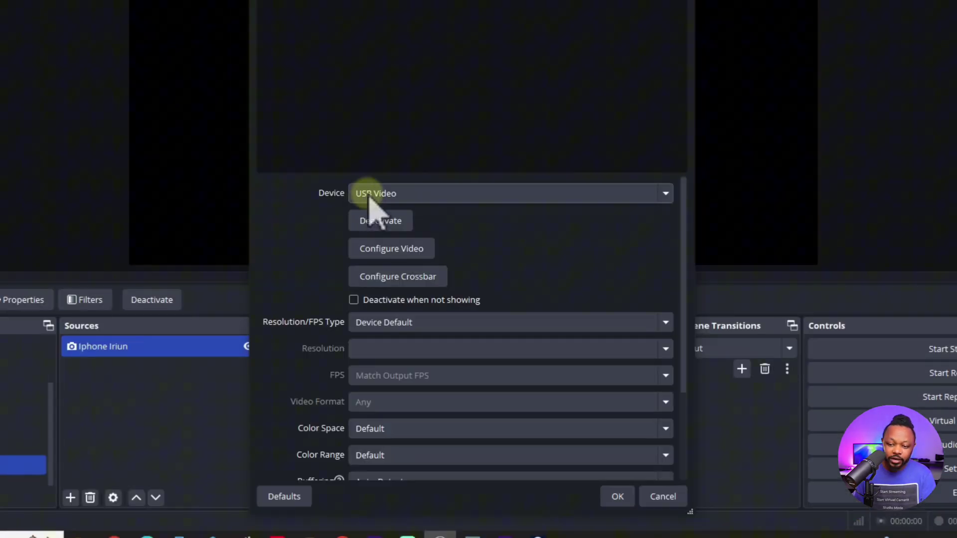
- Set the Iphone Iriun source to Iriun Webcam #2 with a custom 1920x1080 resolution and apply
left_click(355, 267)
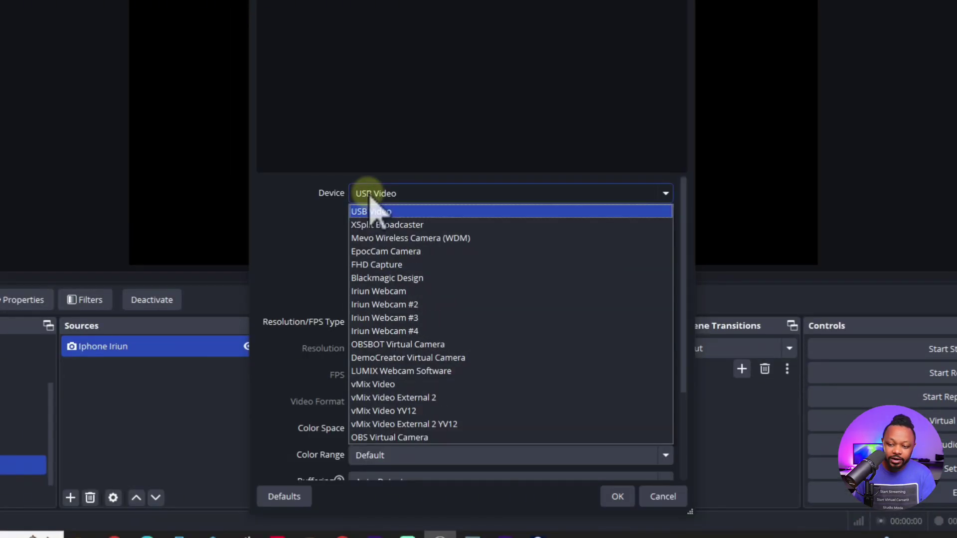
left_click(408, 305)
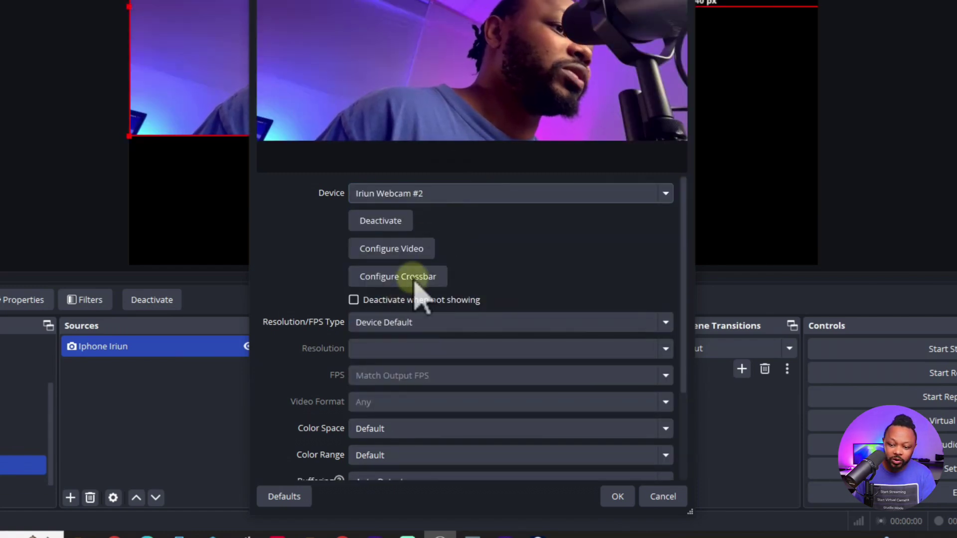
left_click(401, 324)
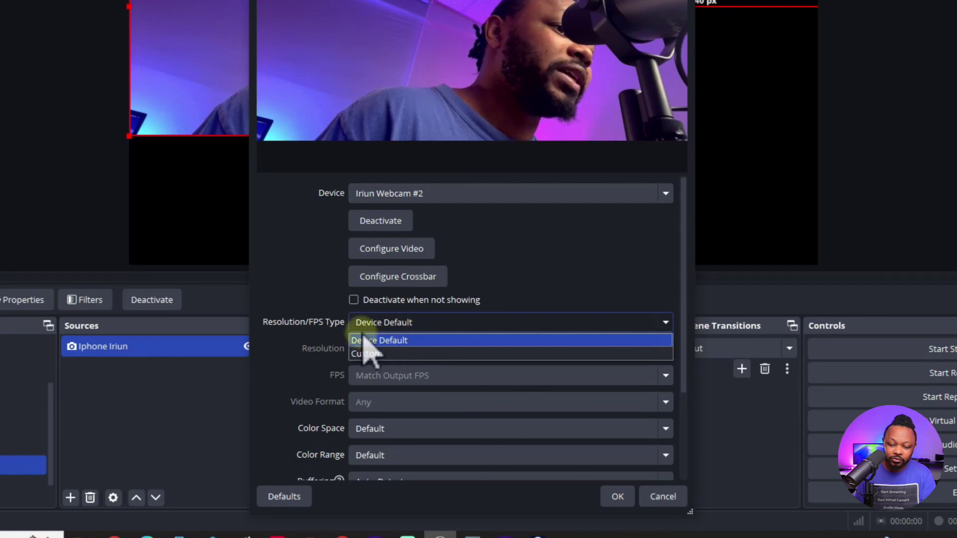
left_click(382, 353)
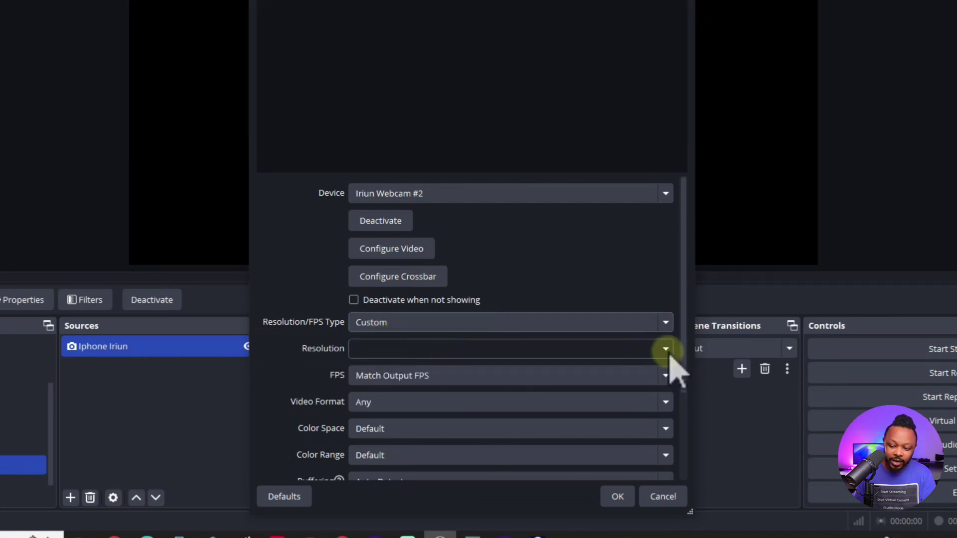
left_click(668, 351)
left_click(396, 421)
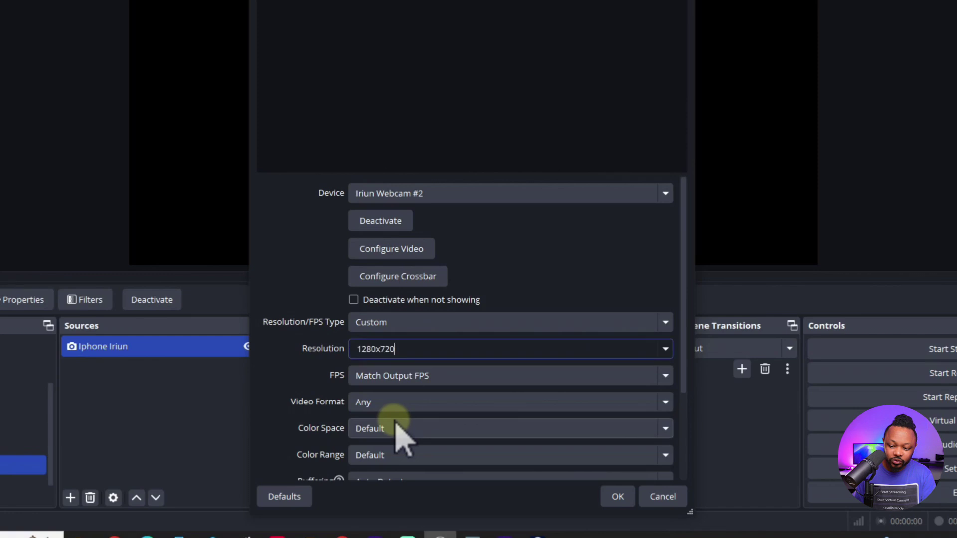
left_click(667, 350)
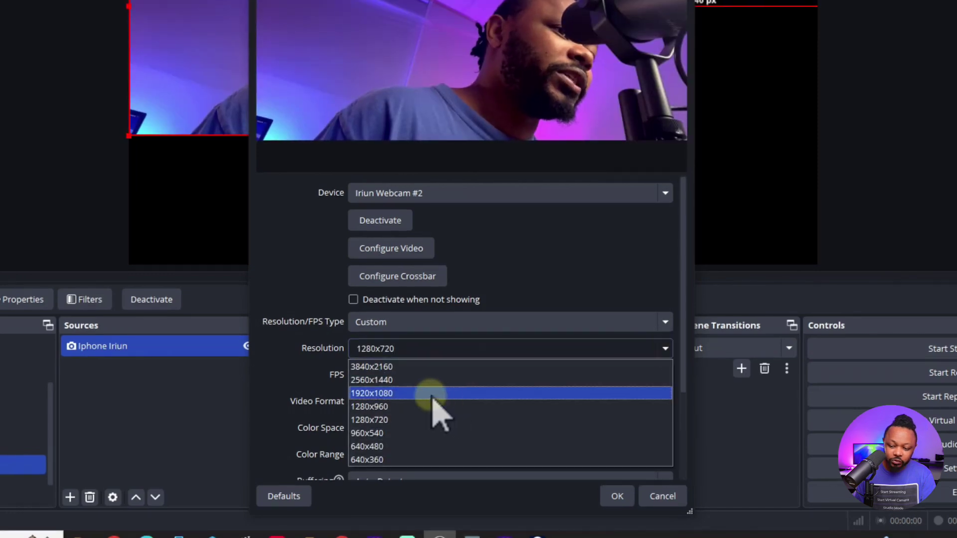
left_click(433, 394)
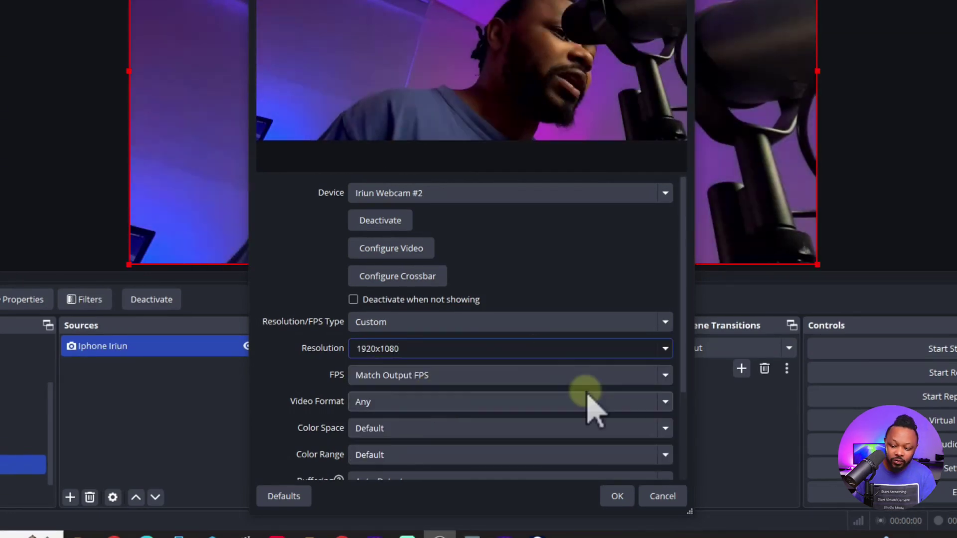
left_click_drag(683, 380, 672, 465)
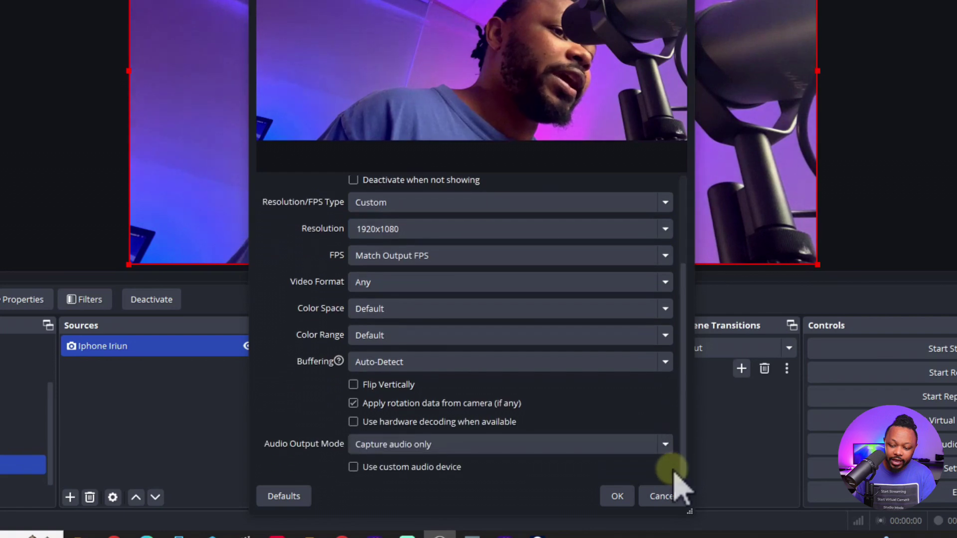
left_click(617, 496)
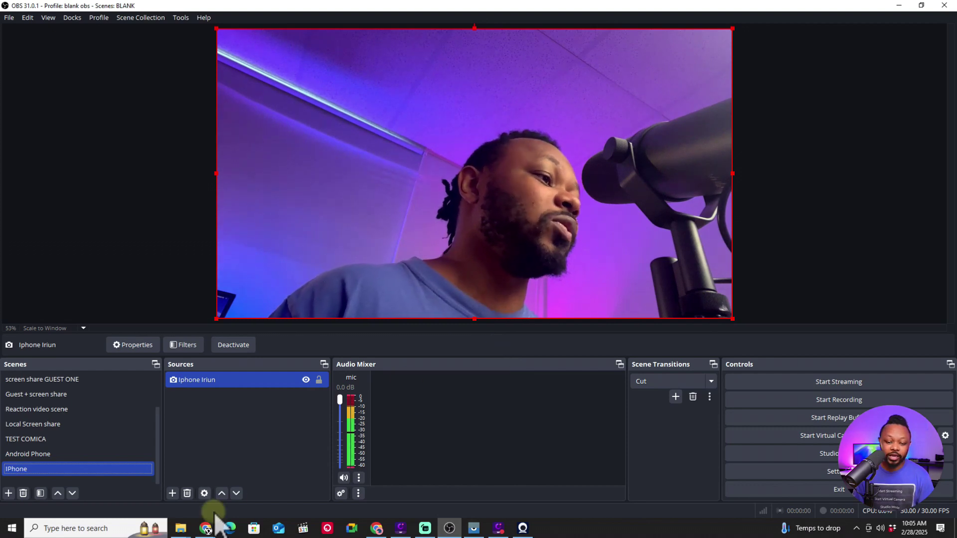
- Switch between the Android Phone and IPhone scenes, ending on Android Phone
left_click(81, 455)
left_click(78, 468)
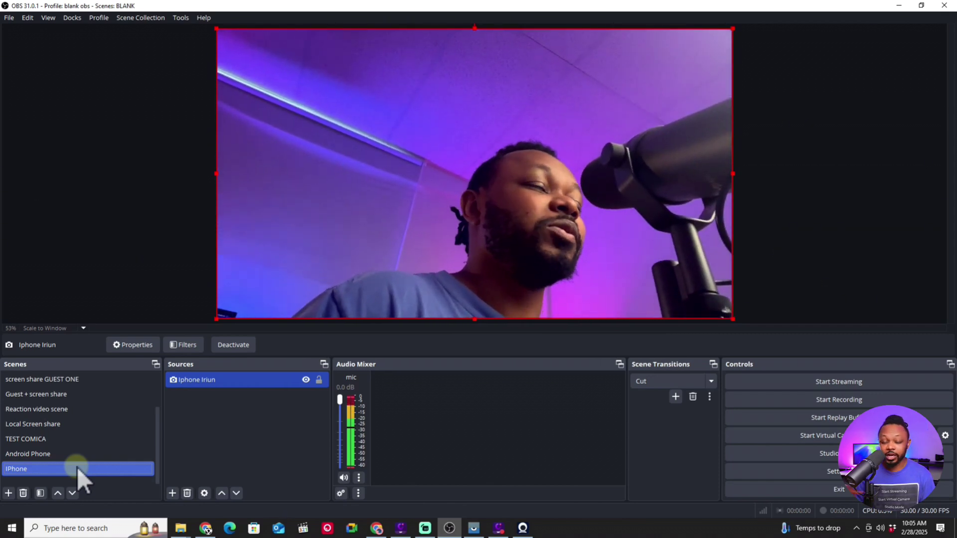
left_click(70, 454)
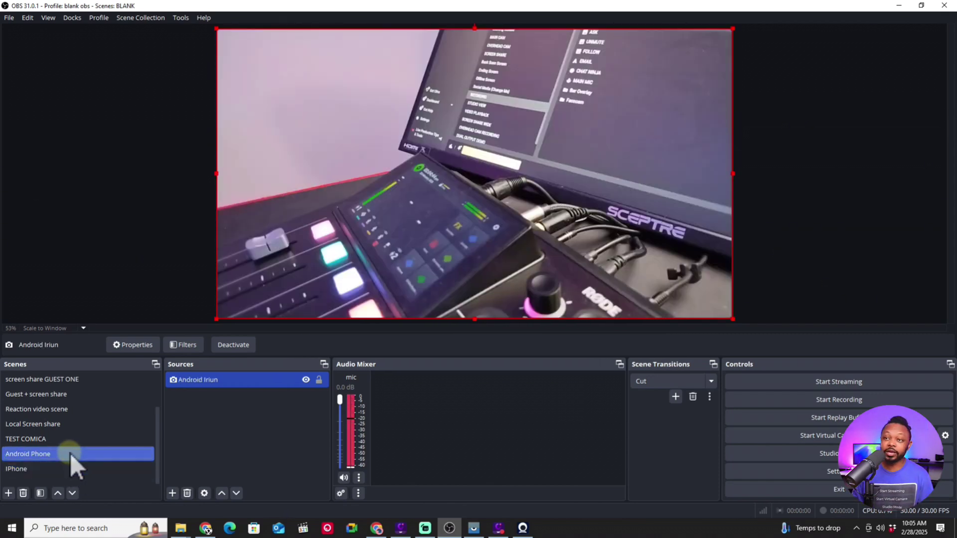